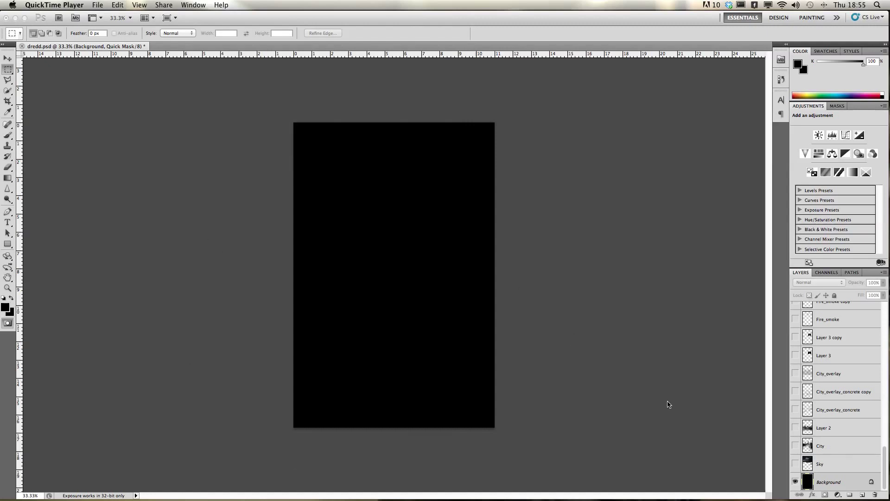
Step: Make the Sky and City layers visible, then zoom in and out to check the skyline over black
click(796, 463)
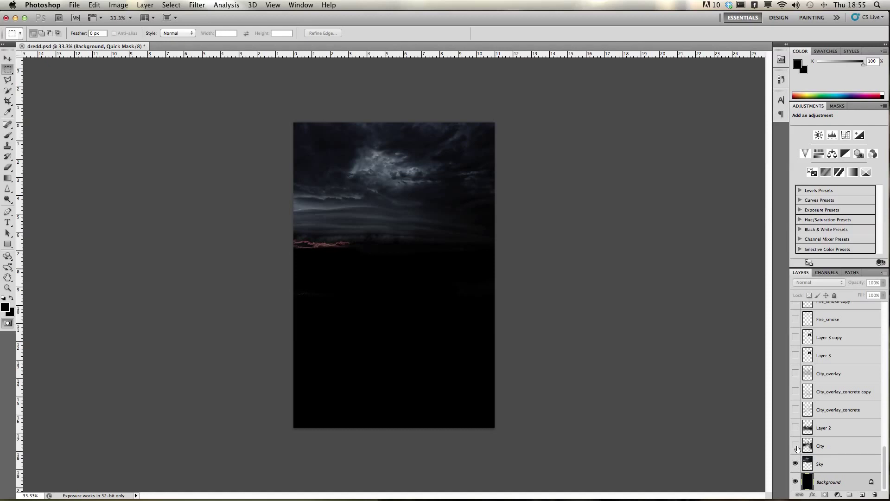
click(796, 446)
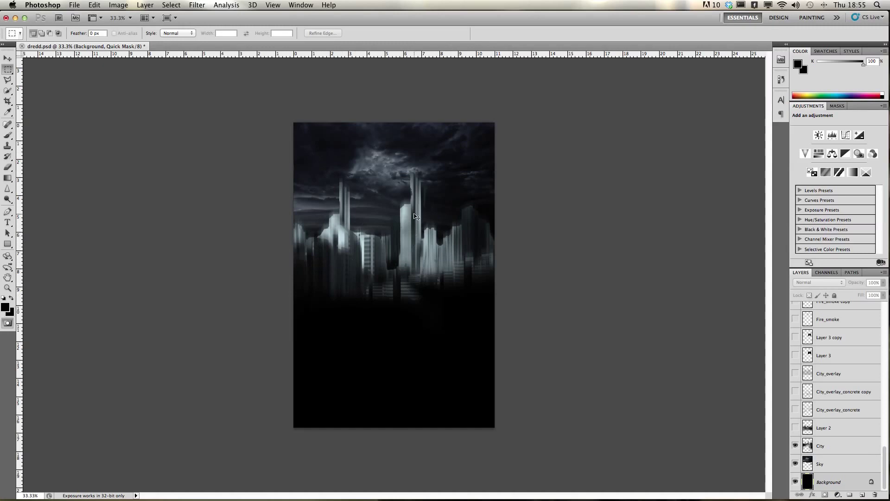
scroll(416, 217, up, 5)
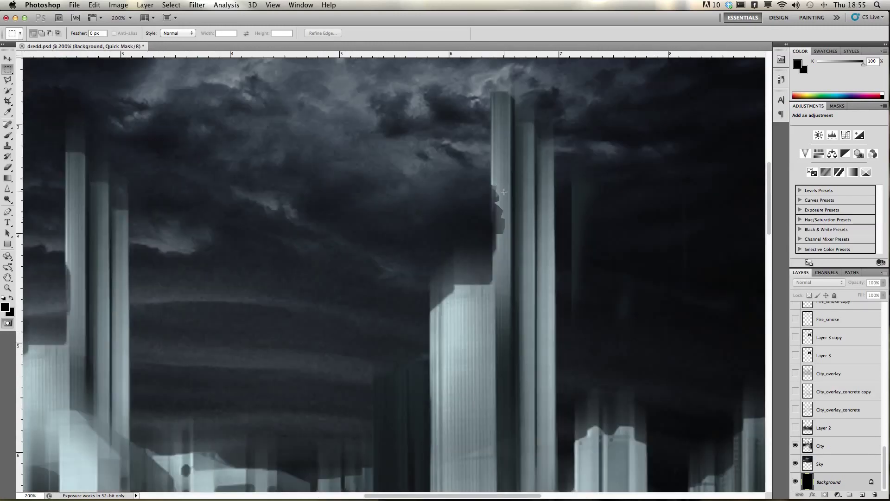
scroll(492, 216, down, 2)
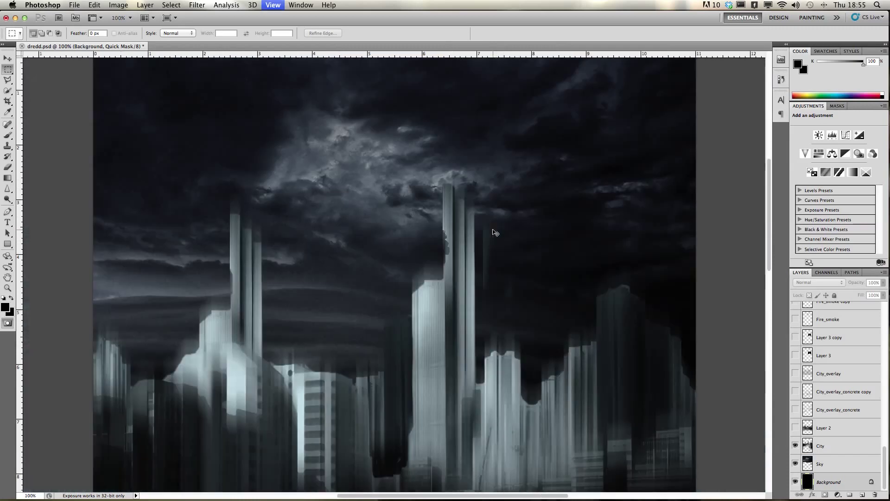
scroll(495, 231, down, 1)
scroll(481, 276, down, 2)
scroll(481, 277, down, 1)
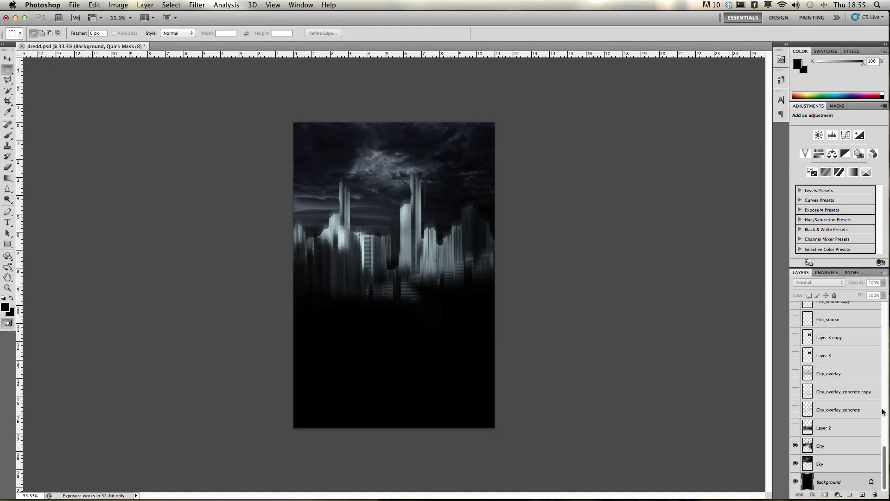
Step: Show Layer 2's extra buildings and the City_overlay_concrete texture, comparing it on and off
click(796, 427)
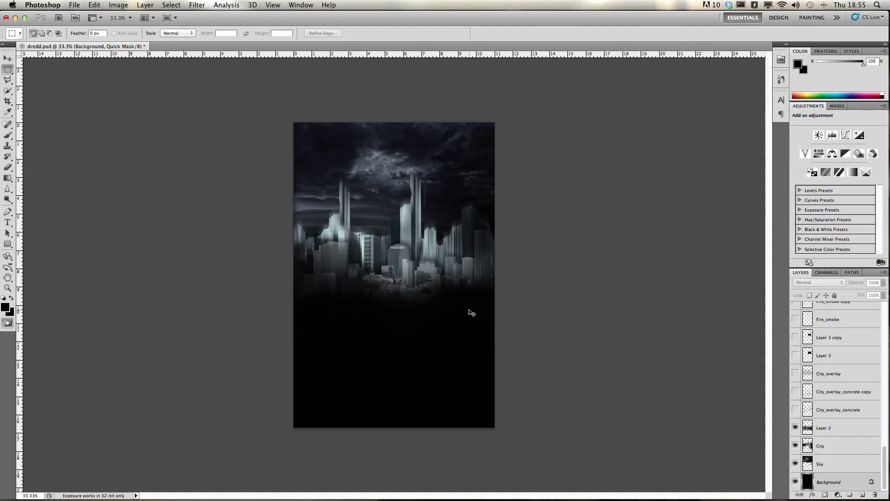
key(super+equal)
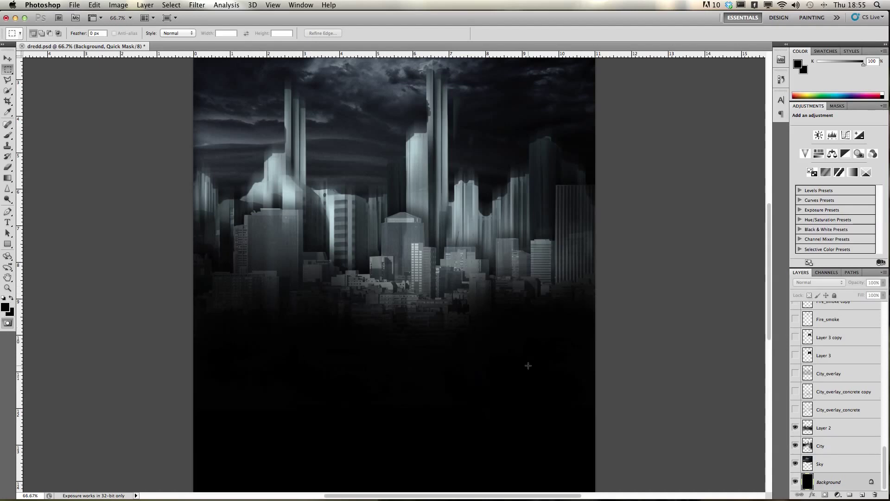
key(super+minus)
click(795, 410)
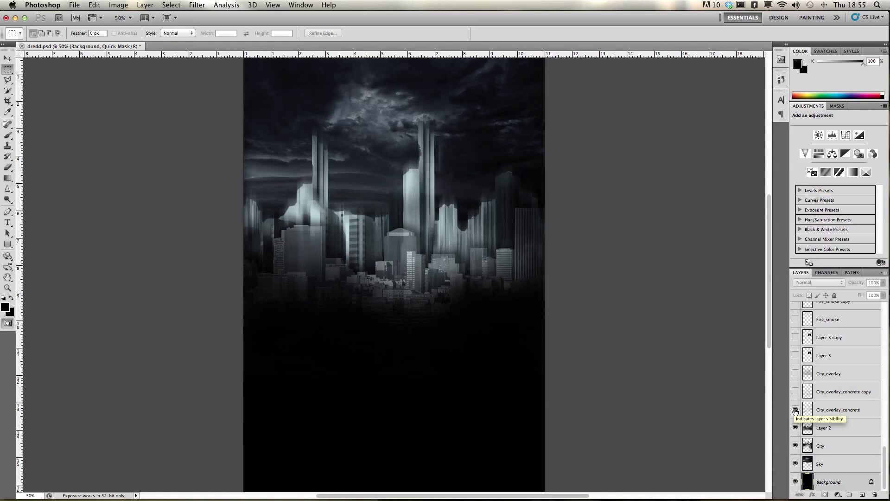
click(795, 410)
click(795, 409)
Step: Turn on City_overlay_concrete copy and City_overlay, toggling each to compare the effect
click(796, 392)
click(795, 392)
click(795, 392)
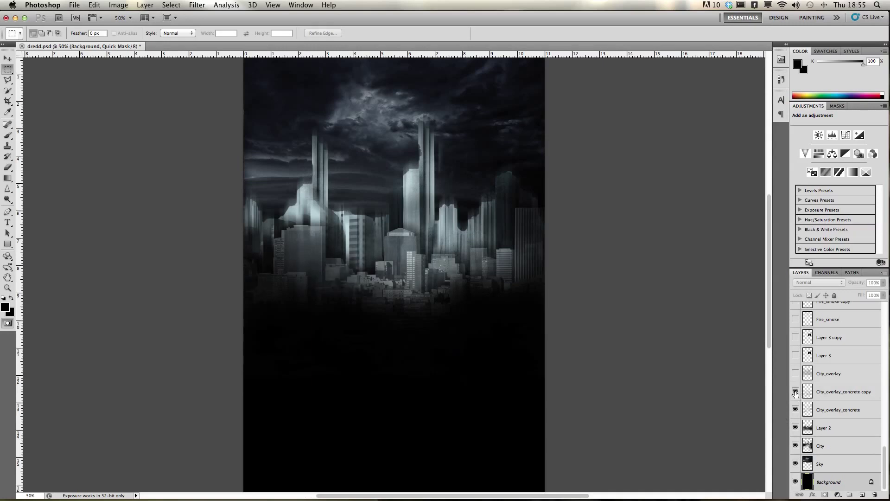
click(795, 374)
click(796, 373)
click(795, 373)
click(795, 373)
click(795, 373)
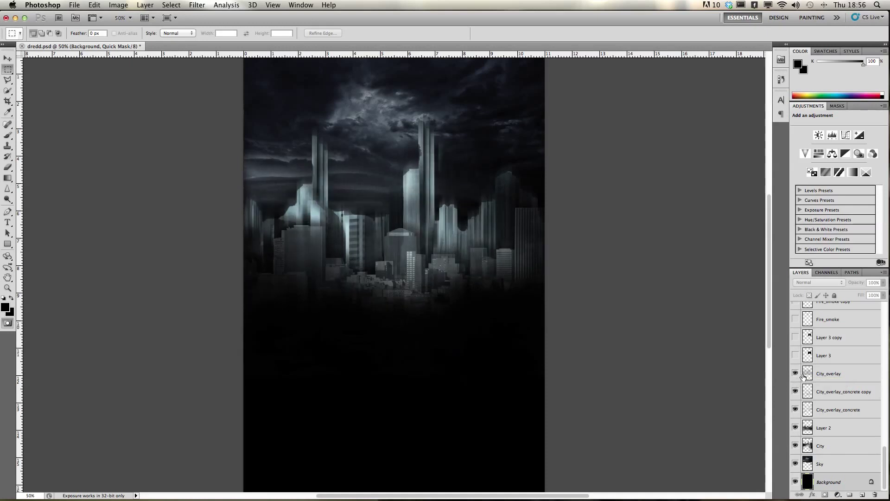
Step: Show Layer 3 and Layer 3 copy to put fire on the tall tower
click(795, 355)
click(795, 356)
click(796, 355)
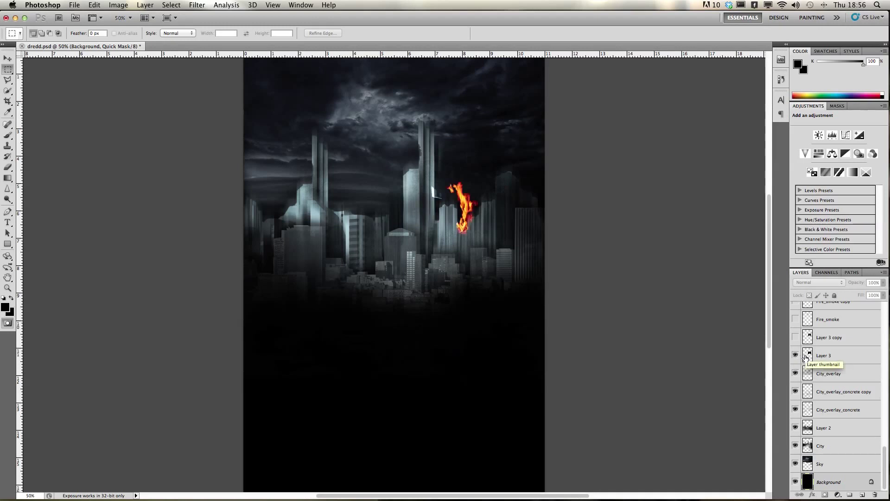
click(796, 338)
click(796, 337)
click(796, 337)
Step: Add rising black smoke with the Fire_smoke and Fire_smoke copy layers
click(796, 319)
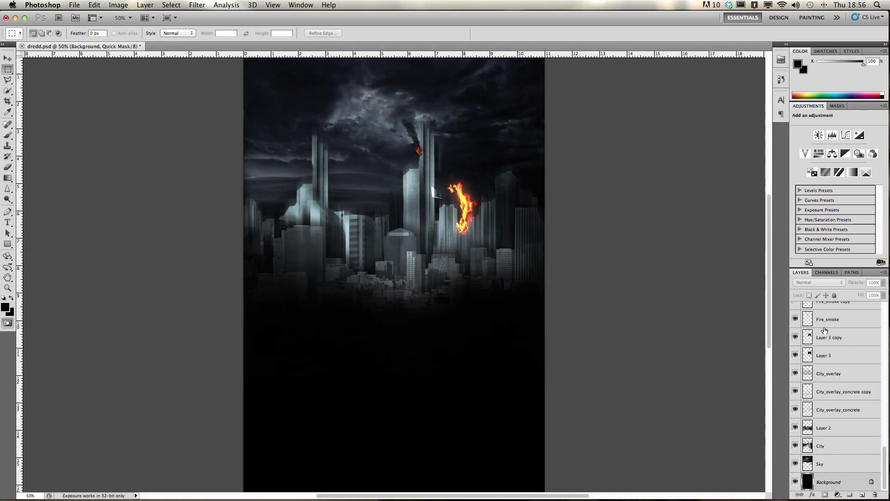
scroll(818, 329, up, 1)
click(794, 309)
scroll(795, 324, up, 2)
Step: Turn on Fire_glow and Fire_curves, checking the flames at 100% before returning to 66.7%
click(795, 333)
click(795, 333)
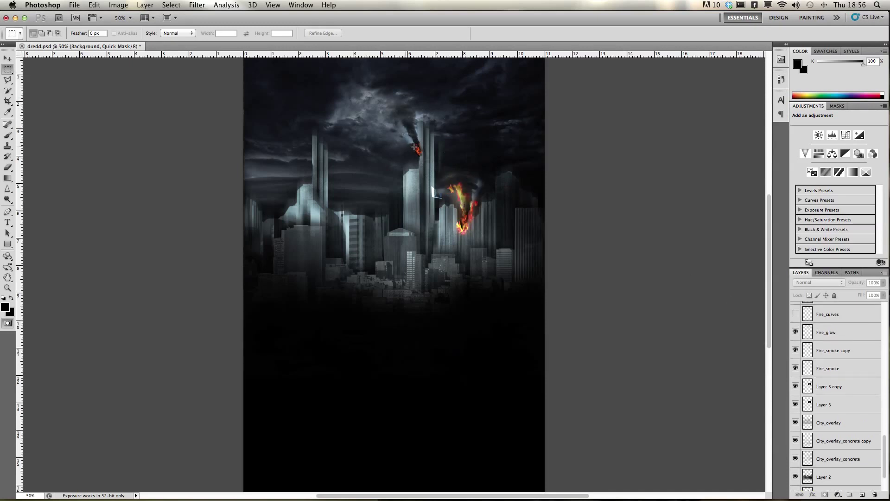
scroll(847, 323, up, 1)
click(795, 321)
click(795, 321)
key(super+equal)
key(super+equal)
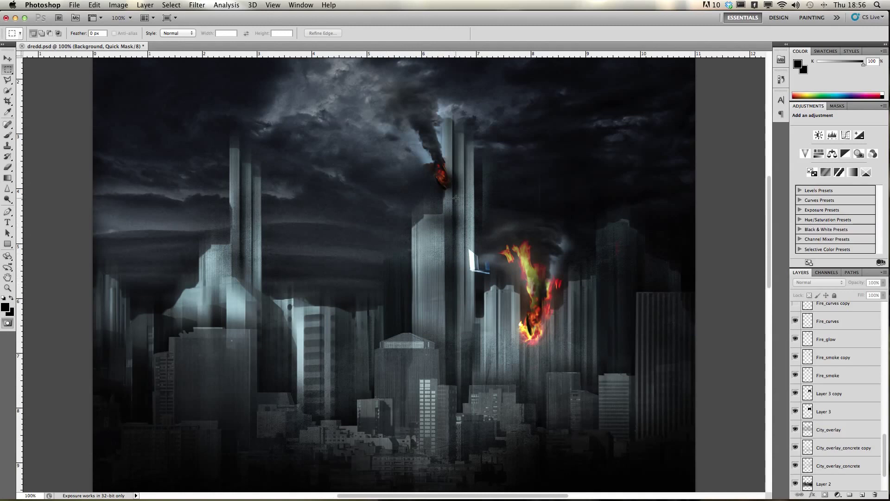
scroll(490, 224, down, 2)
key(super+minus)
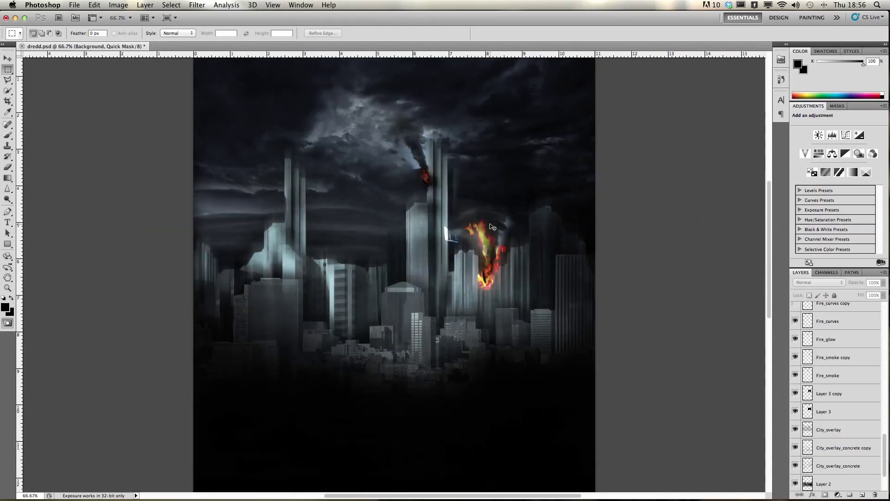
scroll(850, 348, up, 1)
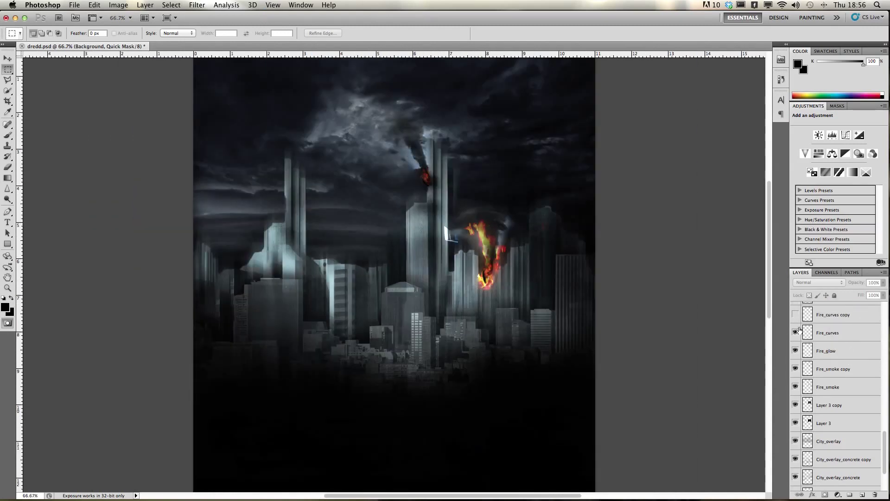
Step: Show Fire_curves copy's smoke streak and Lower_particles_front copy's blue particle haze, zooming to 50%
click(796, 315)
click(796, 315)
click(795, 315)
scroll(820, 335, up, 1)
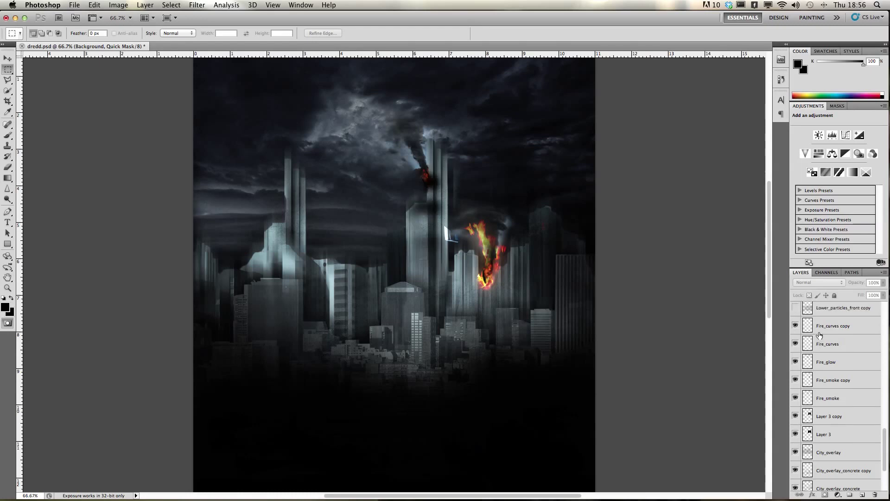
click(795, 308)
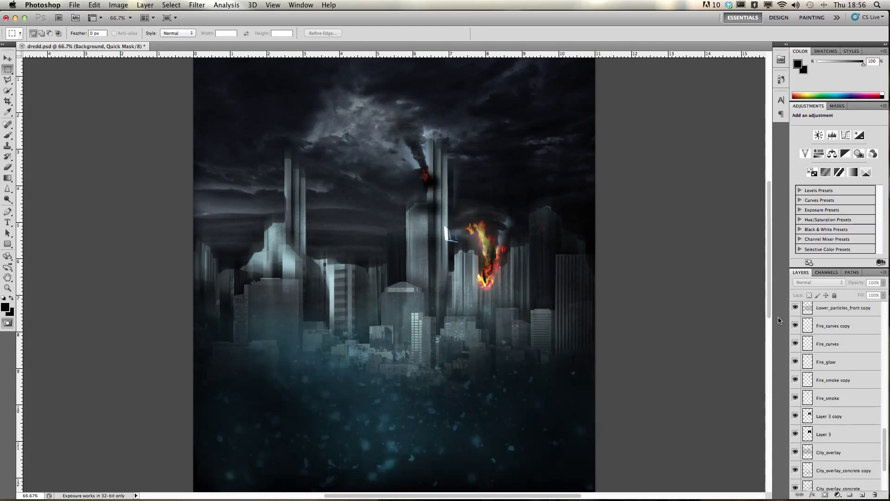
key(super+minus)
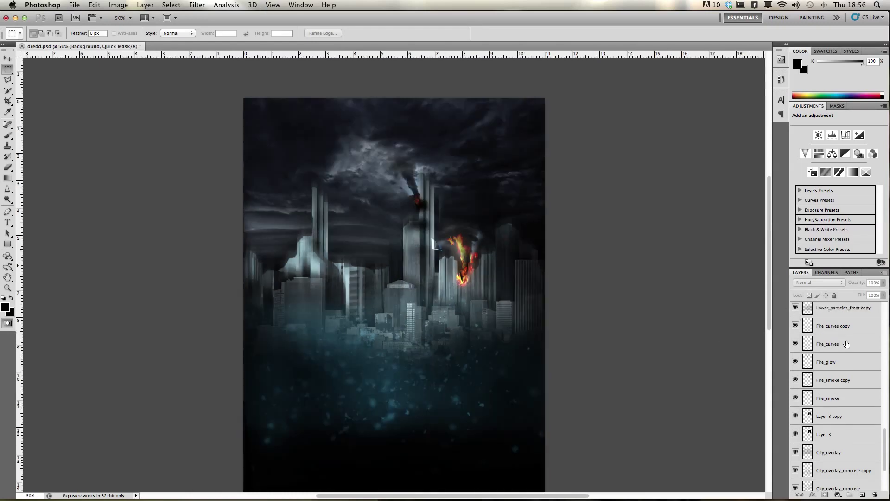
scroll(847, 344, up, 5)
Step: Add Lower_particles_front copy 2 and the KarlUrban Dredd figure layer
click(795, 347)
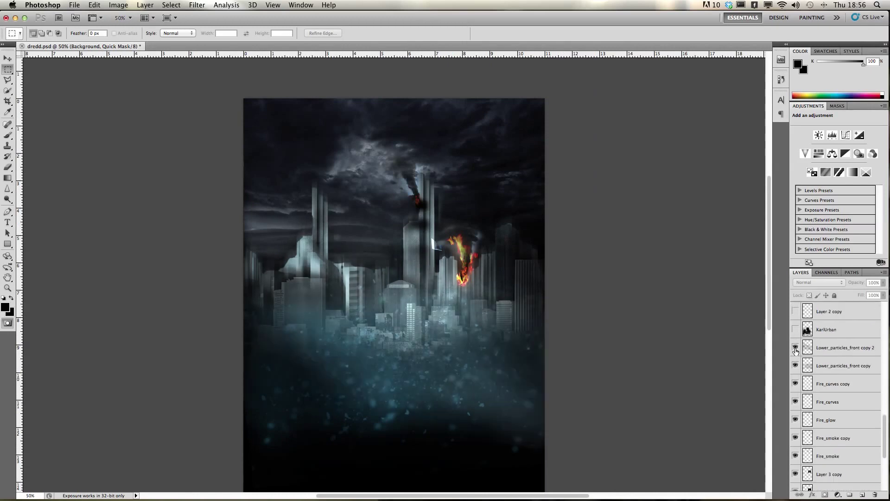
click(795, 330)
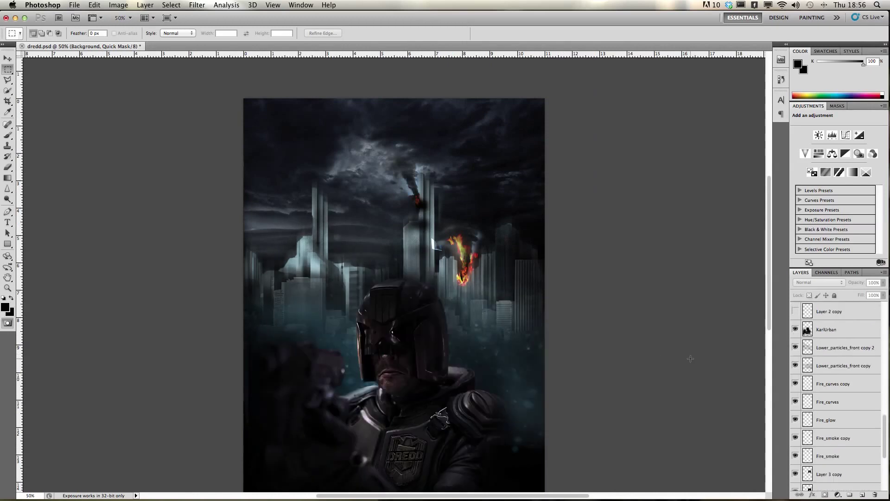
scroll(619, 350, down, 4)
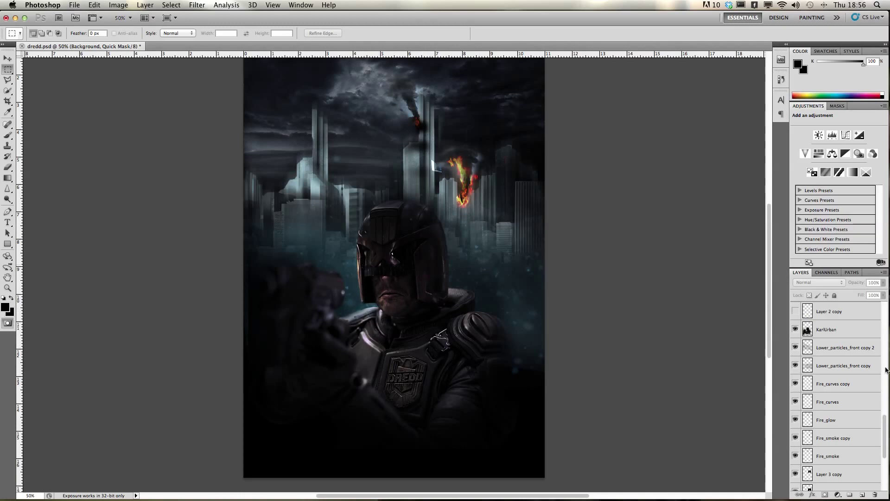
Step: Show Layer 2 copy and dust_slide3's glowing orange muzzle dust
click(794, 312)
click(795, 312)
scroll(795, 365, up, 4)
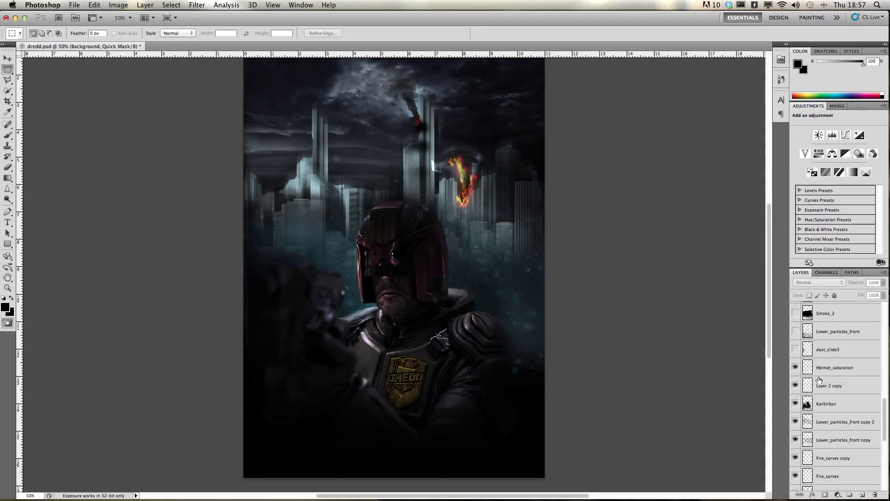
click(794, 349)
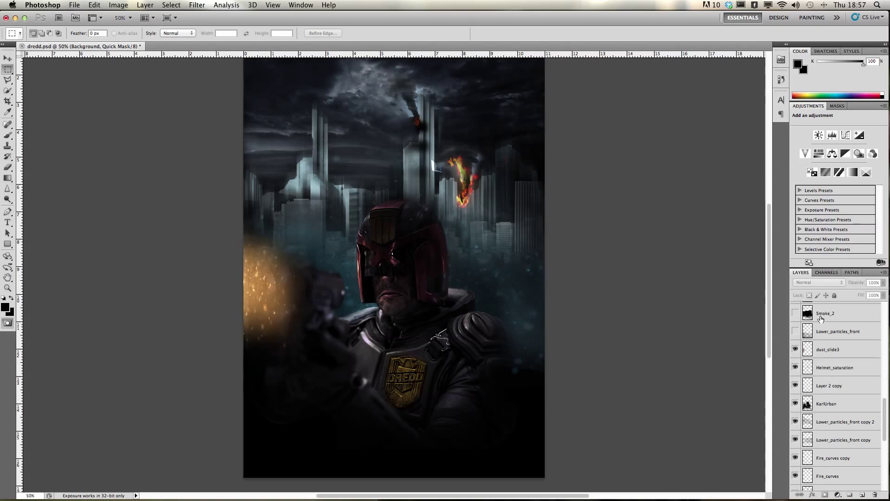
Step: Turn on Lower_particles_front, Smoke_2 and Smoke_1 for haze and smoke below
click(795, 331)
scroll(877, 346, up, 1)
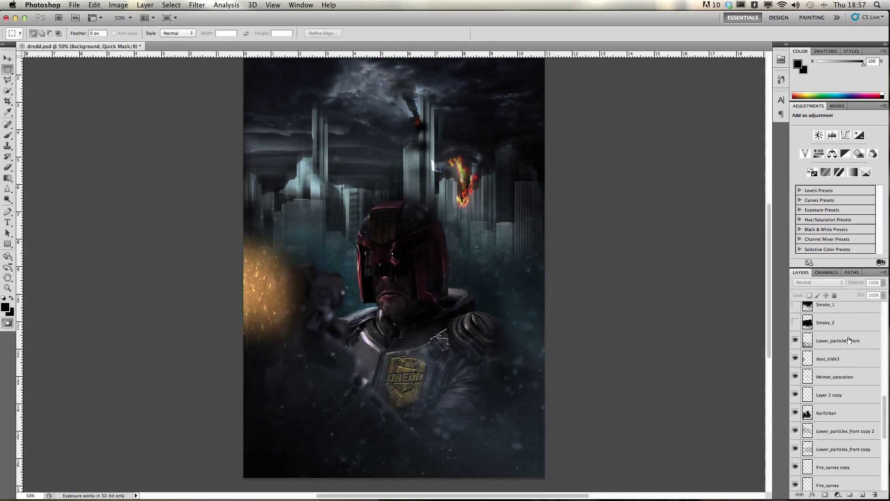
click(795, 322)
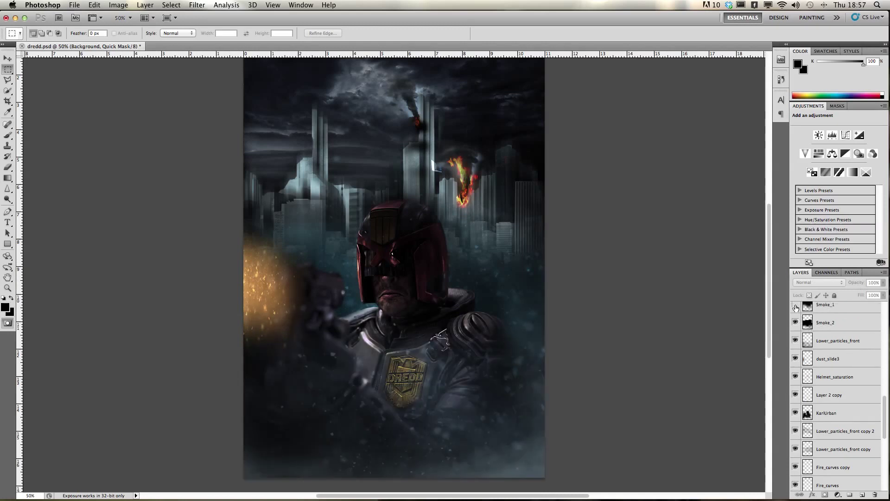
click(795, 307)
scroll(794, 326, up, 3)
Step: Make Text_glow2, Text_glow2 copy and Text_flare_glow visible above the skyline
click(795, 339)
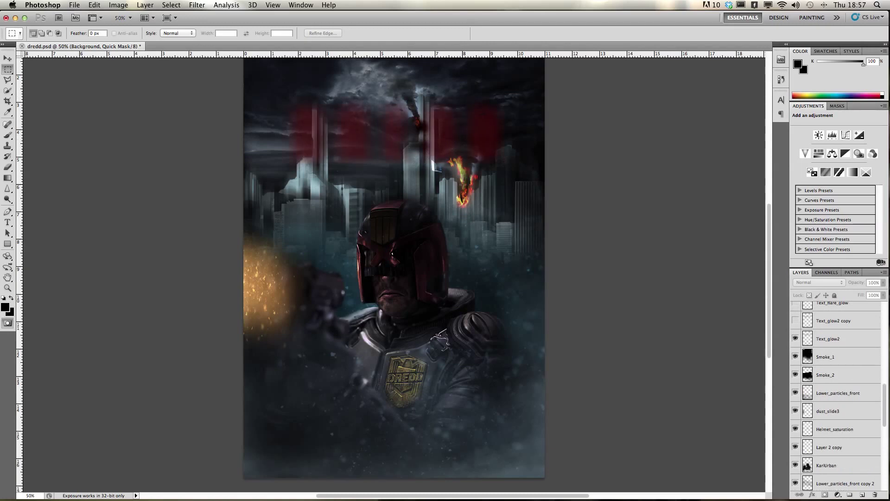
scroll(853, 330, up, 1)
click(795, 329)
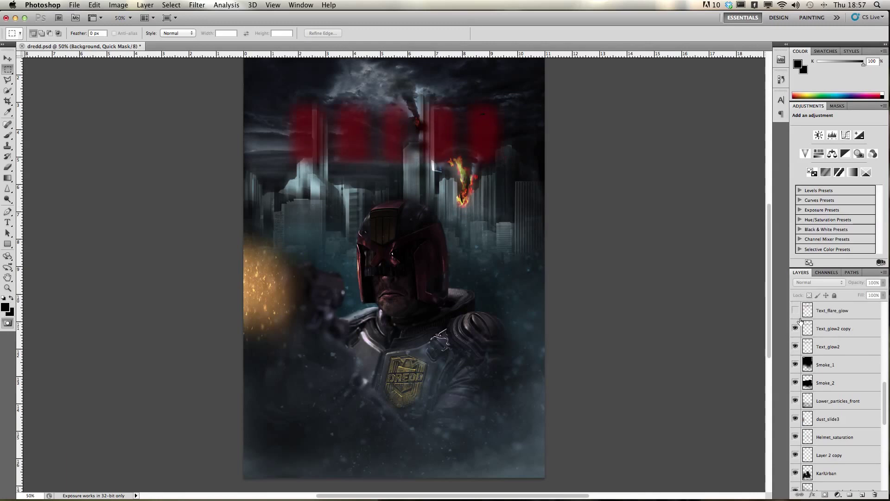
click(796, 311)
scroll(854, 333, up, 3)
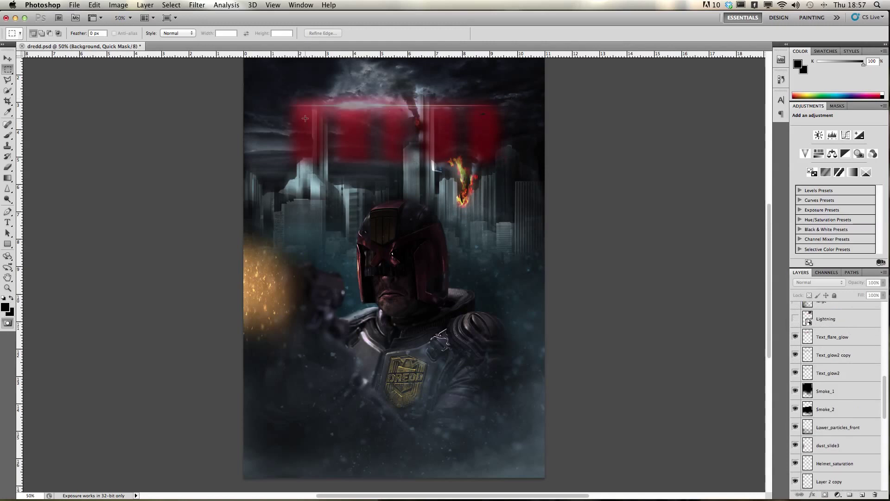
Step: Turn on the Lightning layer and the 'large' muzzle flare layer
click(796, 319)
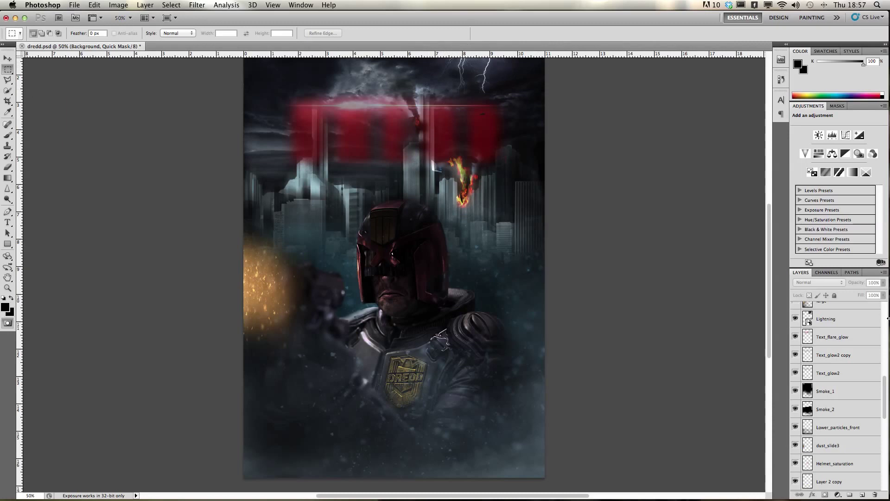
scroll(839, 335, up, 4)
click(795, 340)
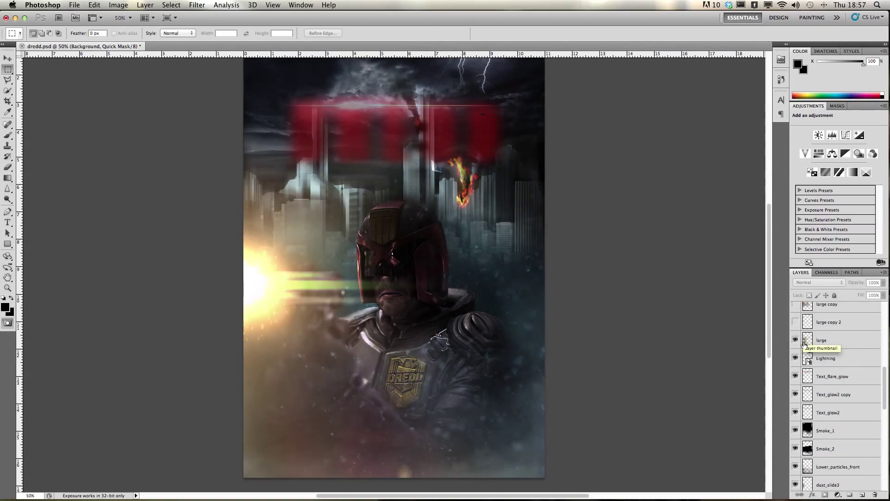
scroll(811, 350, up, 1)
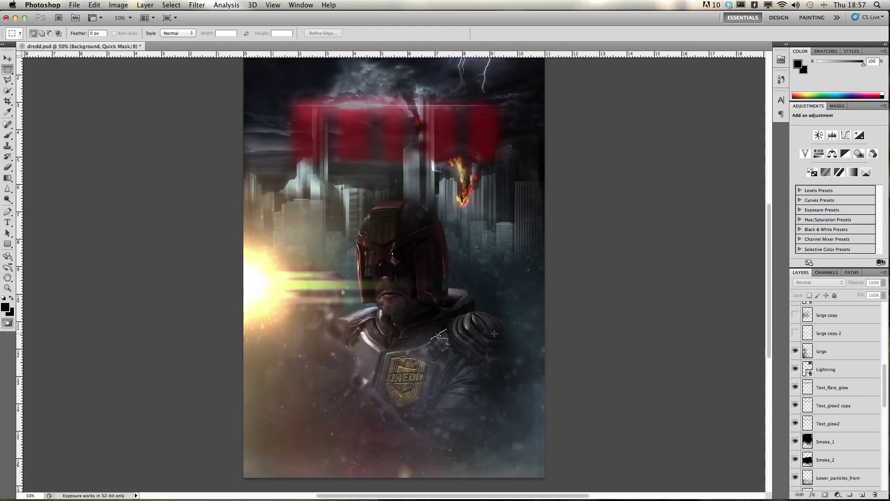
Step: Browse the Image > Adjustments menu and close it without applying anything
click(118, 4)
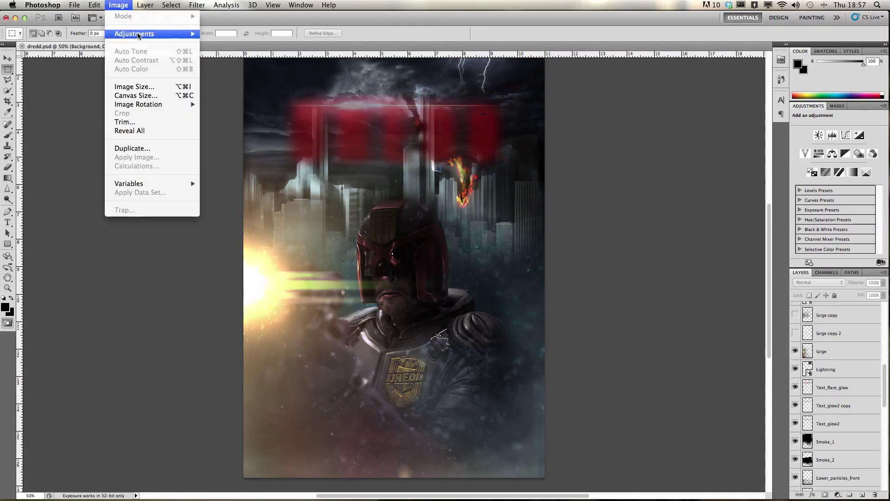
mouse_move(153, 33)
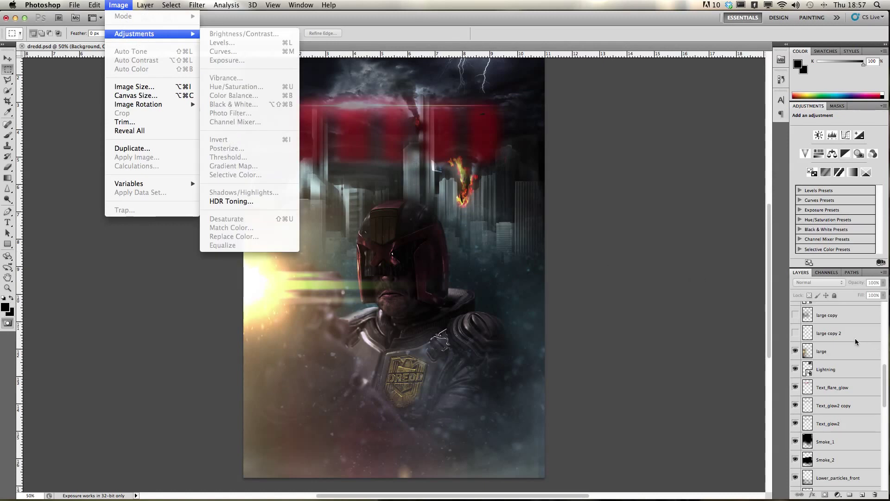
click(700, 277)
Step: Show the large copy 2 layer and zoom in to inspect the helmet area
click(795, 333)
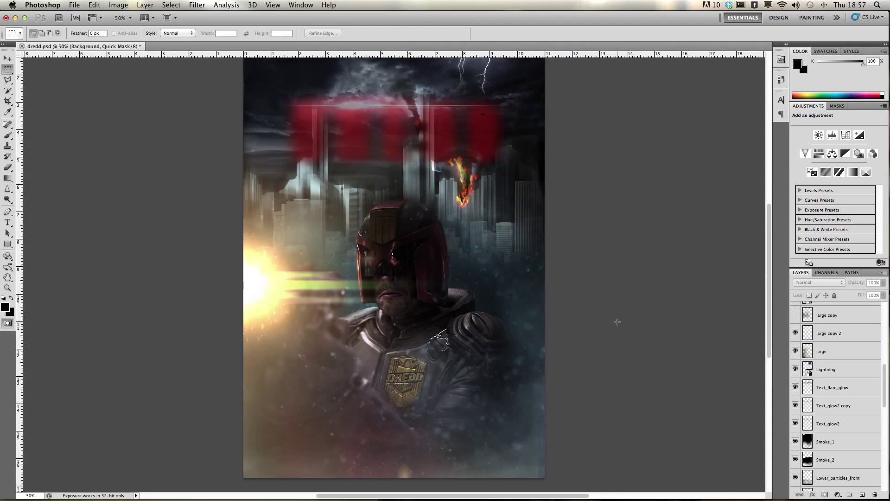
key(super+equal)
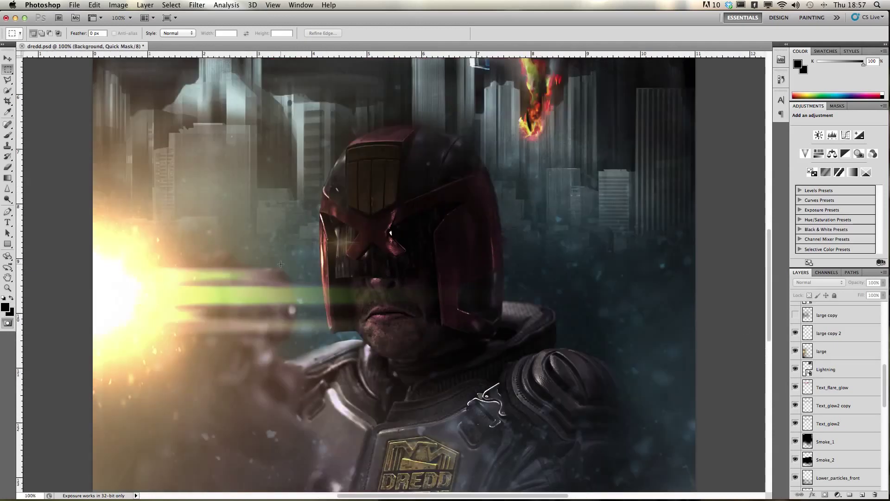
key(super+minus)
scroll(337, 238, up, 5)
scroll(337, 239, left, 5)
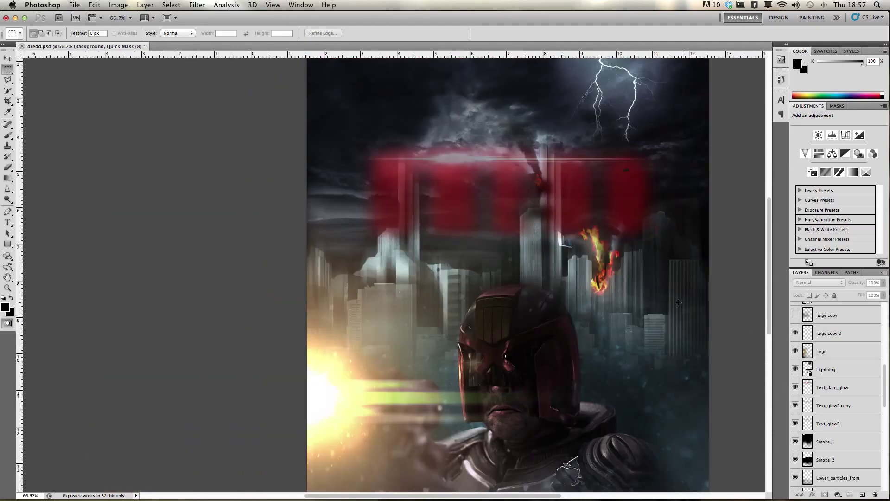
scroll(841, 391, down, 5)
scroll(830, 364, up, 5)
scroll(825, 351, up, 4)
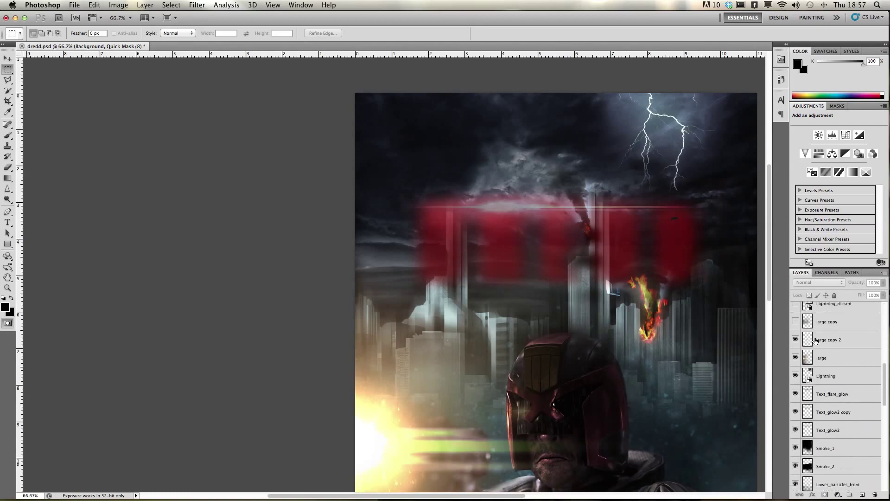
Step: Show the large copy layer and check the whole poster at 50% zoom
click(794, 370)
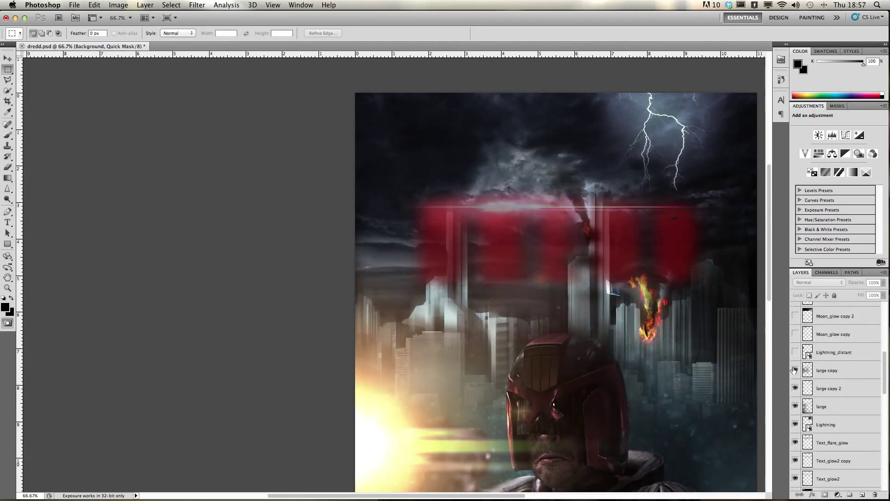
key(super+minus)
key(super+minus)
key(super+plus)
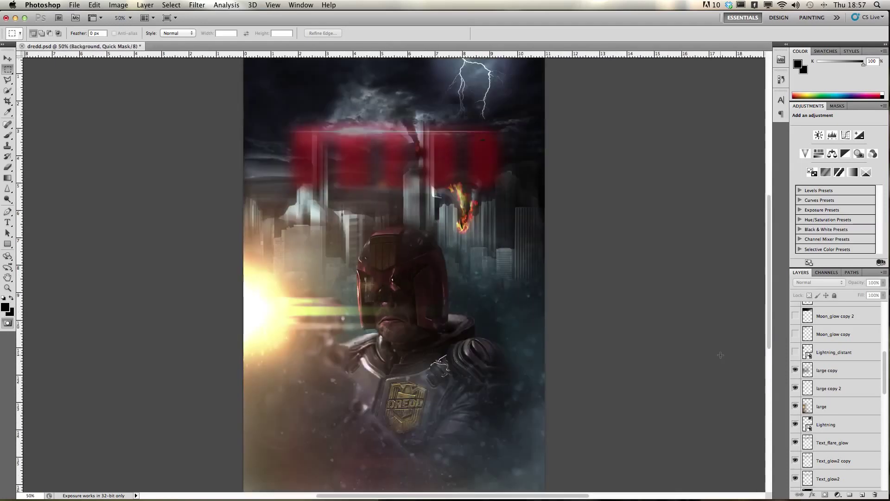
Step: Turn on Lightning_distant, Moon_glow copy and Moon_glow copy 2
click(795, 352)
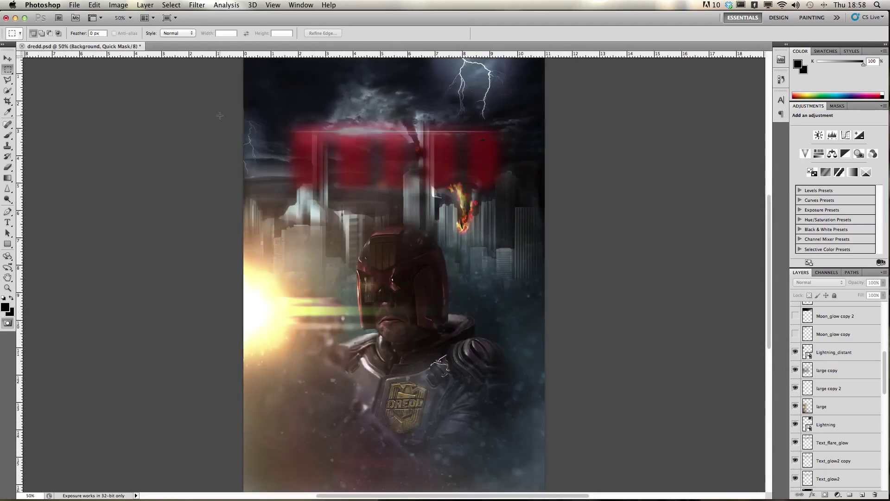
click(795, 334)
scroll(594, 307, up, 2)
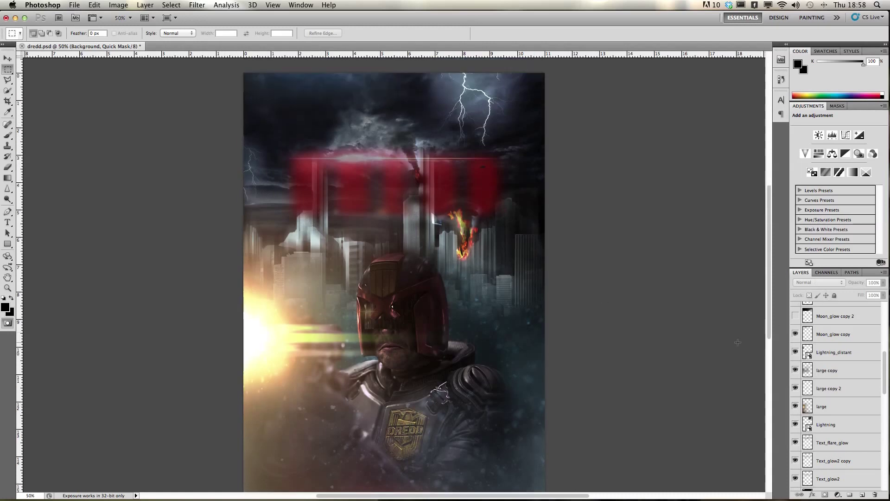
click(795, 316)
click(795, 317)
click(795, 318)
scroll(796, 319, up, 2)
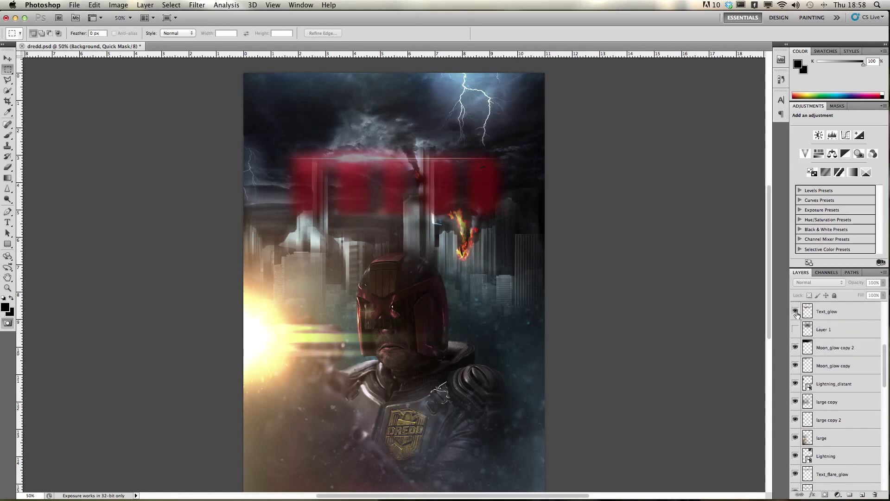
Step: Compare Text_glow and Layer 1, leaving both visible for the blurred red title glow
click(796, 312)
click(795, 312)
click(795, 329)
click(796, 329)
click(796, 330)
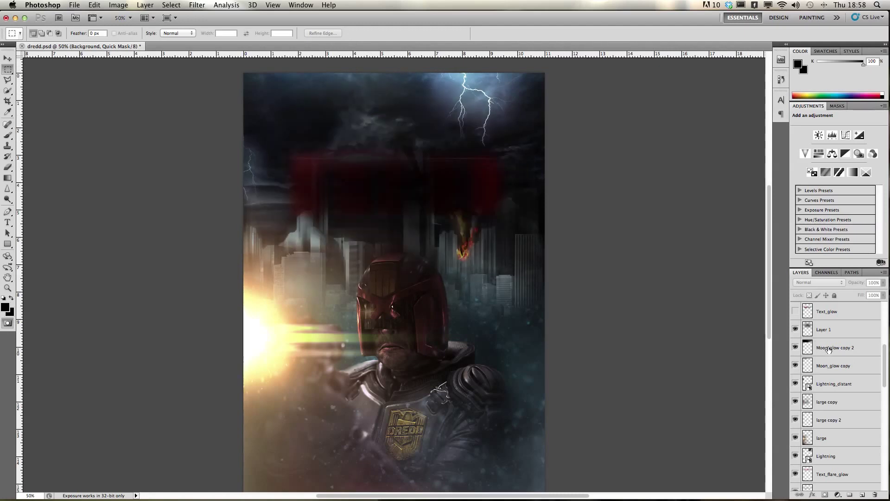
click(796, 311)
scroll(833, 342, up, 4)
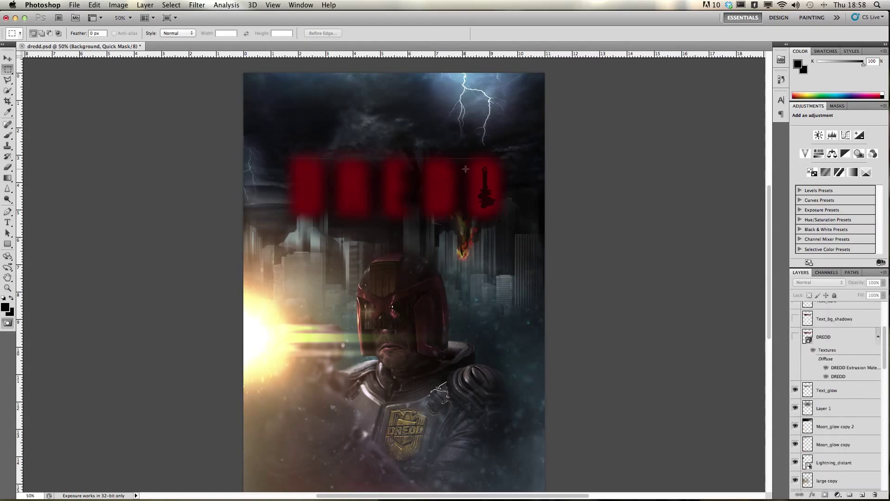
Step: Show the DREDD 3D title layer and Text_bg_shadows behind it
click(795, 336)
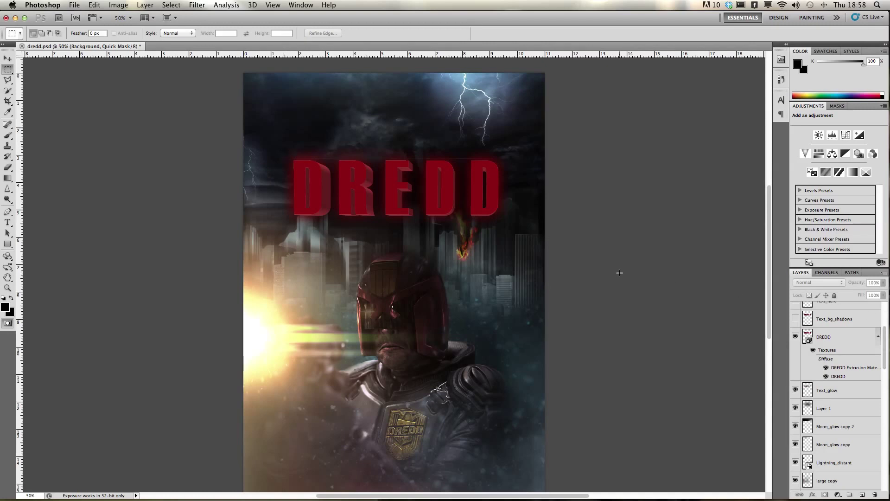
click(252, 4)
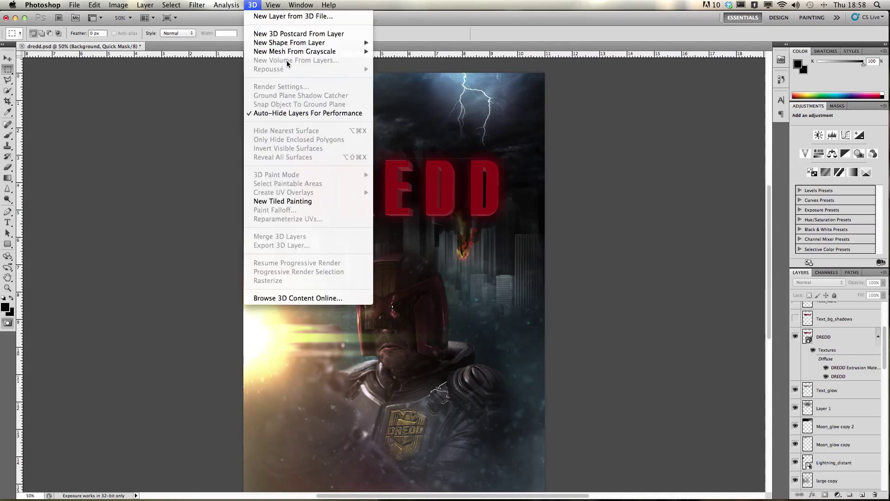
click(829, 317)
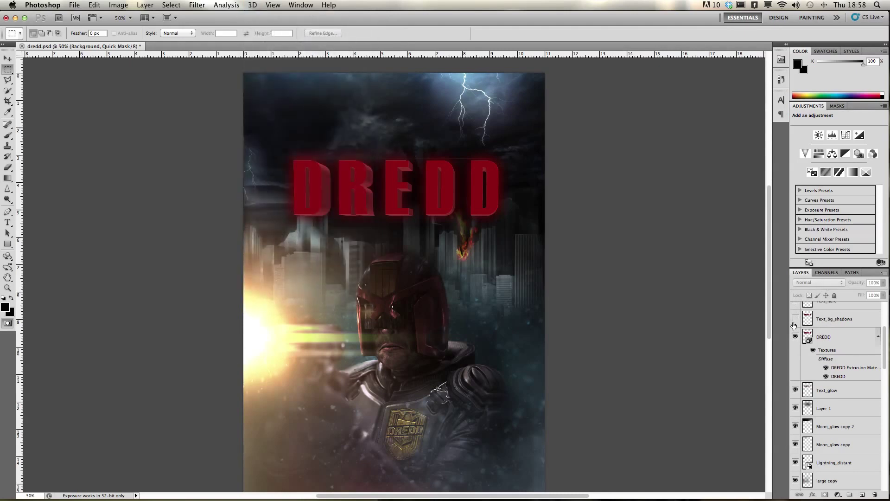
click(794, 325)
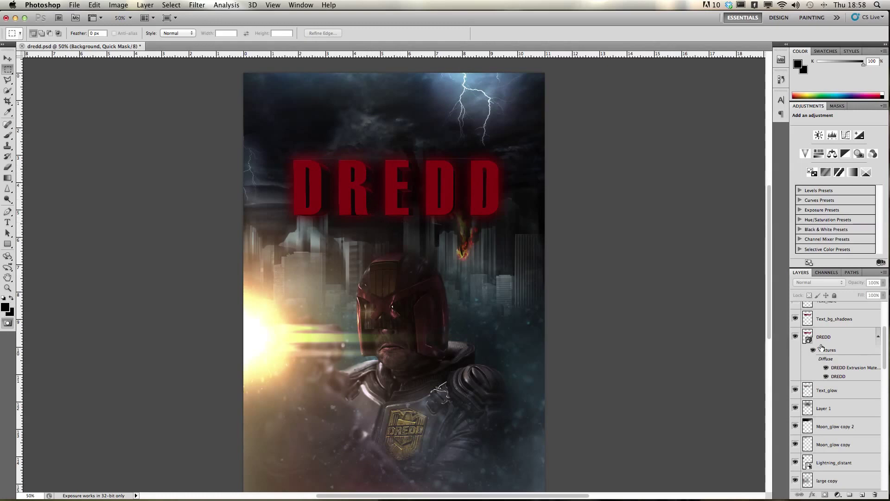
scroll(824, 349, up, 2)
Step: Turn on the Text_flare and D_shadow layers for a red flare and shadow behind DREDD
click(794, 326)
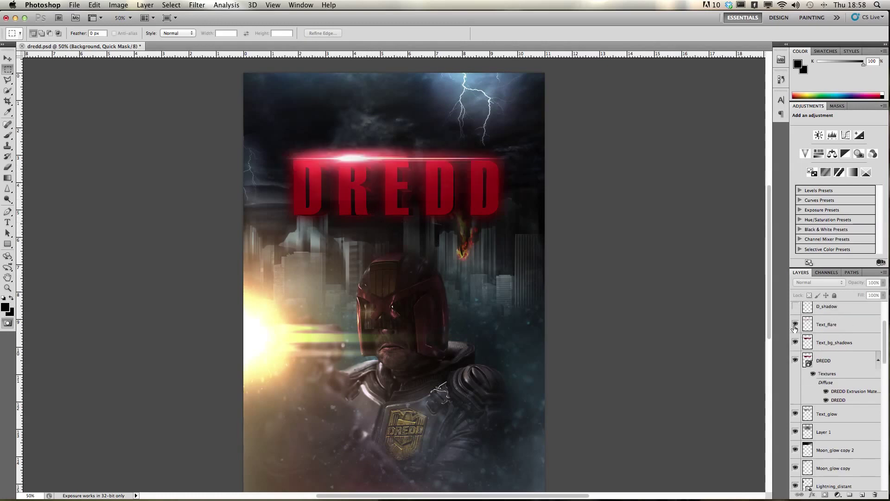
scroll(848, 356, up, 1)
click(795, 318)
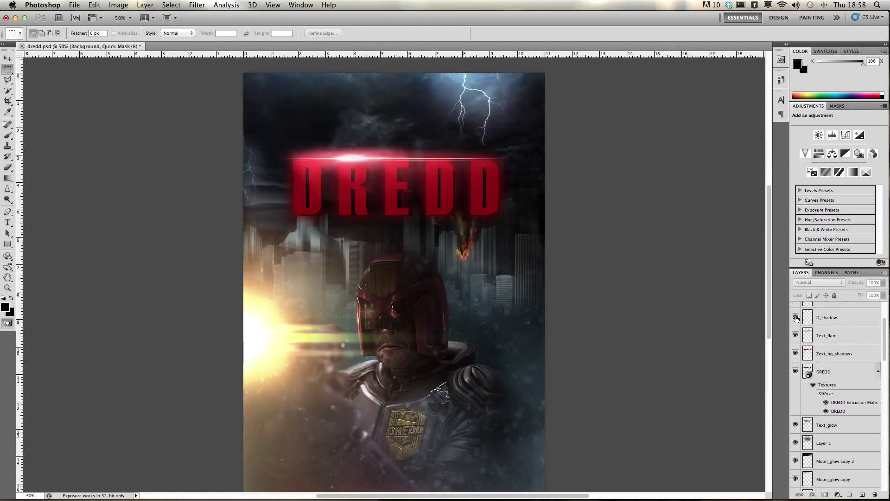
scroll(796, 320, up, 1)
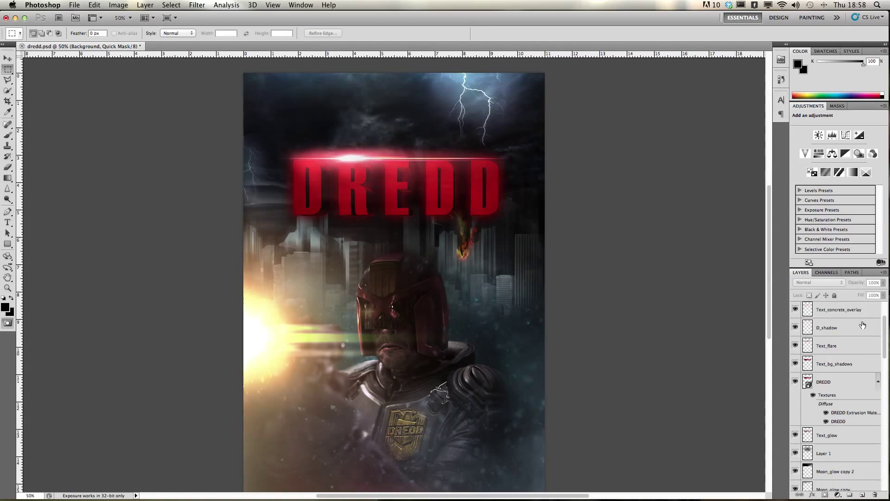
scroll(863, 320, up, 3)
Step: Enable Text_metal_overlay and Text_shadow to texture and darken the DREDD letters
click(796, 347)
click(794, 329)
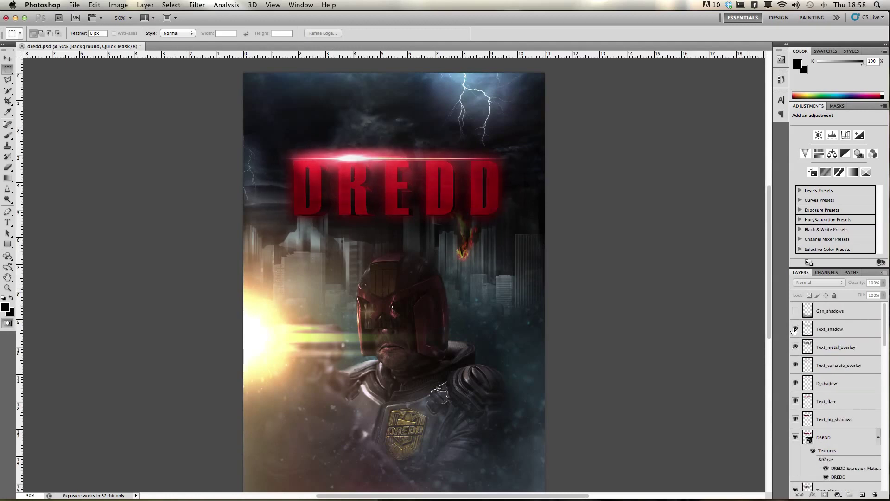
click(794, 329)
click(794, 329)
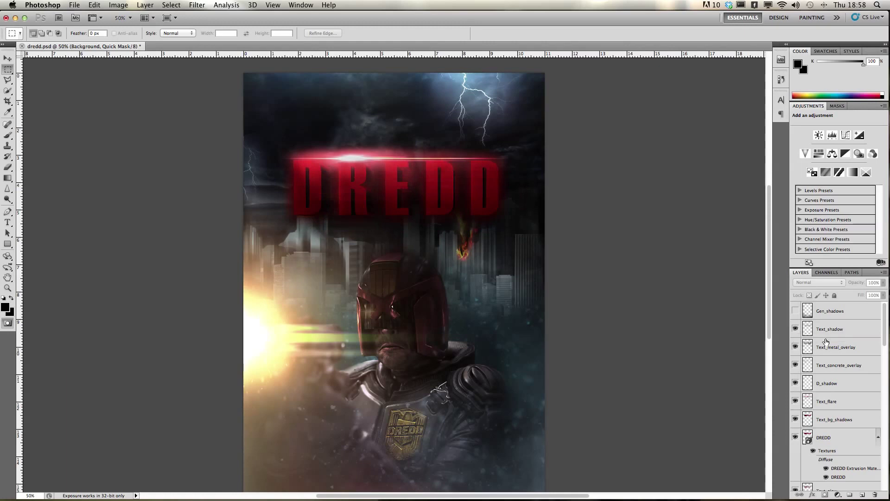
Step: Enable Gen_shadows to darken the lower poster, then zoom out to view the whole poster
click(796, 312)
click(796, 311)
click(796, 311)
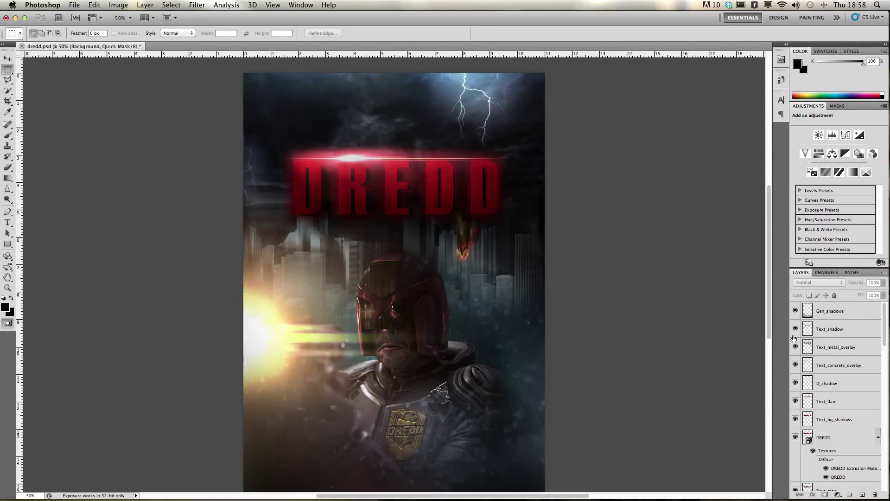
key(super+minus)
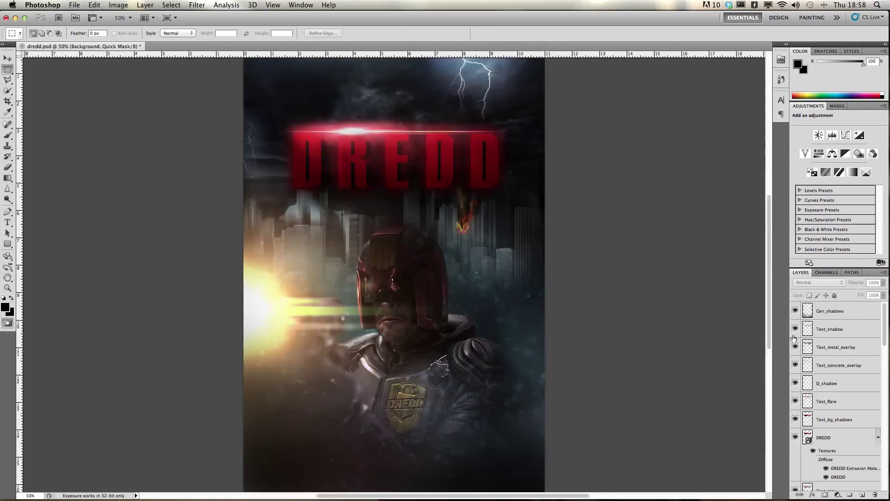